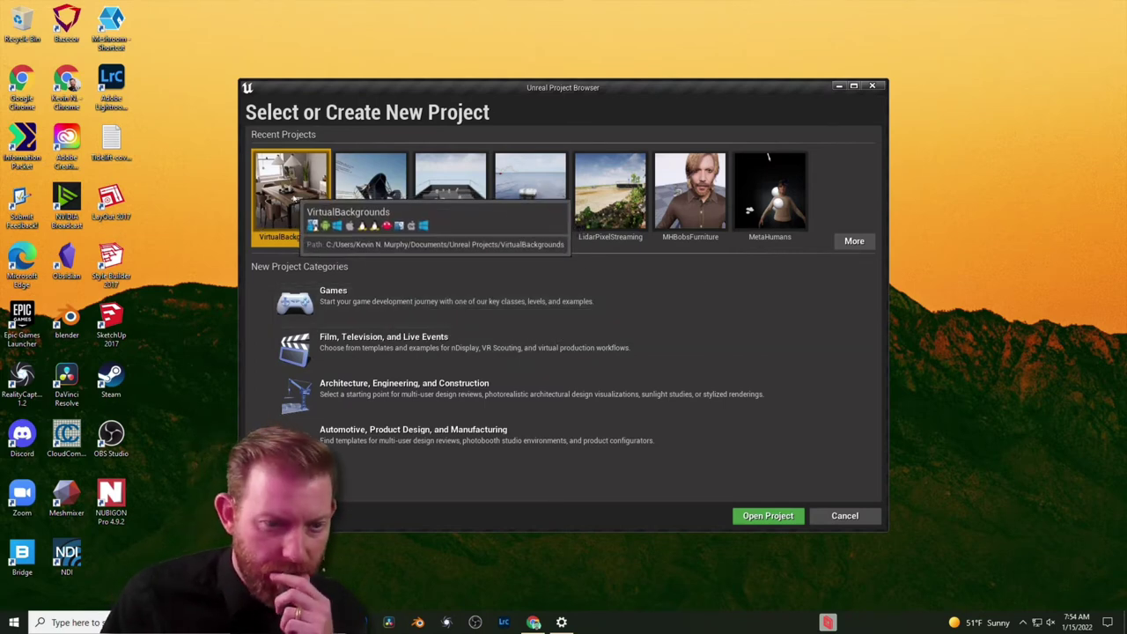
- Open the VirtualBackgrounds project and let it load despite the node.js warning
{"action": "double_click", "coordinate": [295, 199]}
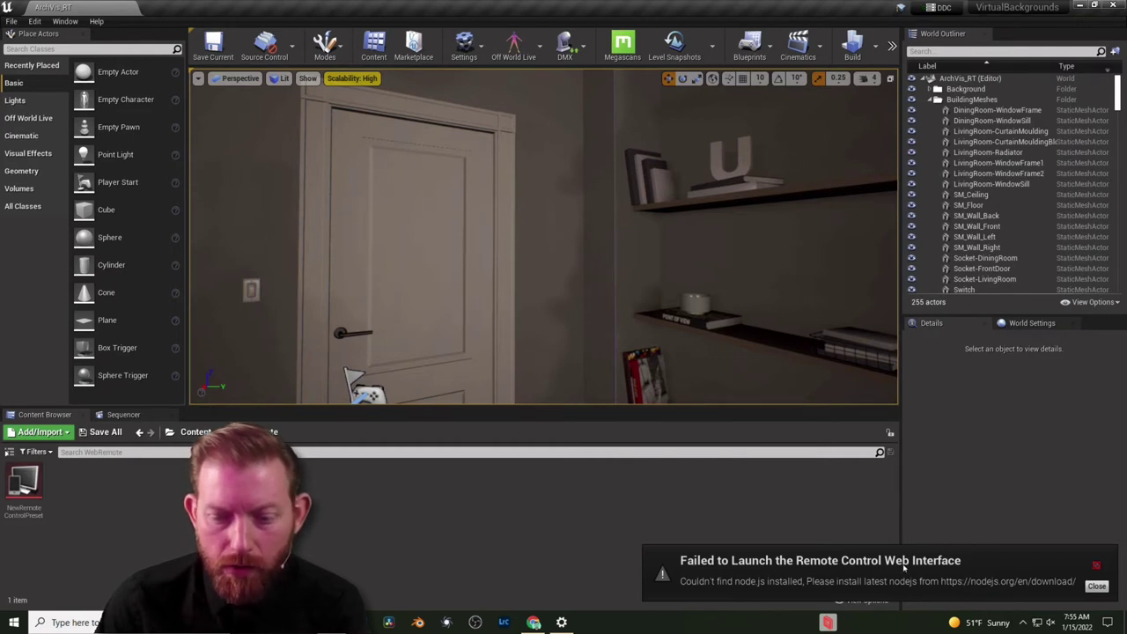
{"action": "left_click", "coordinate": [475, 47]}
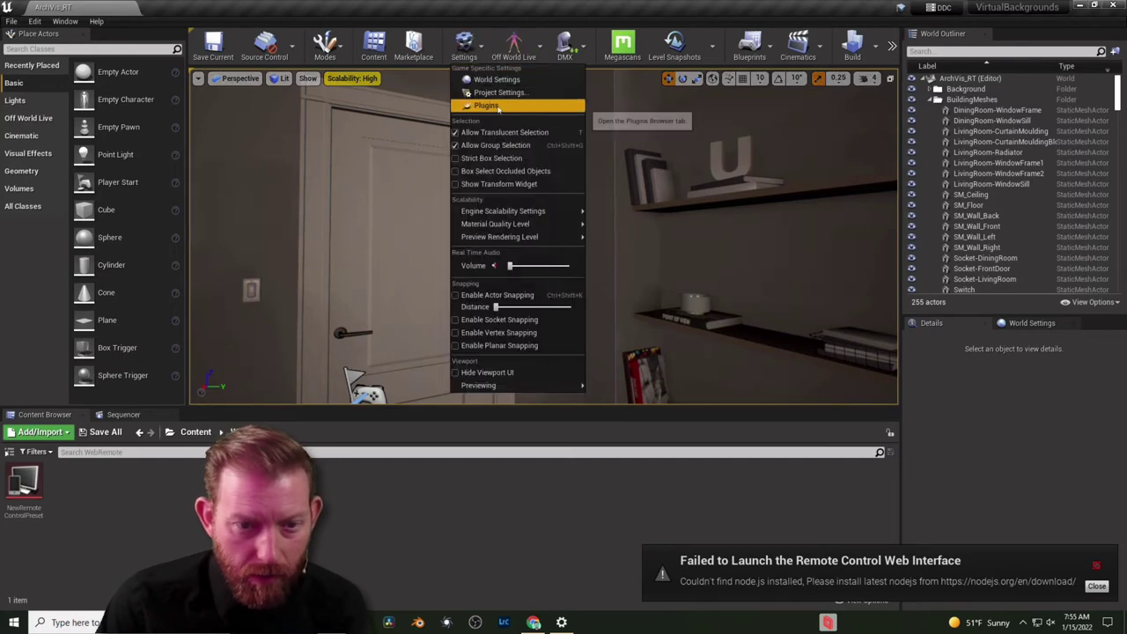
{"action": "left_click", "coordinate": [497, 107]}
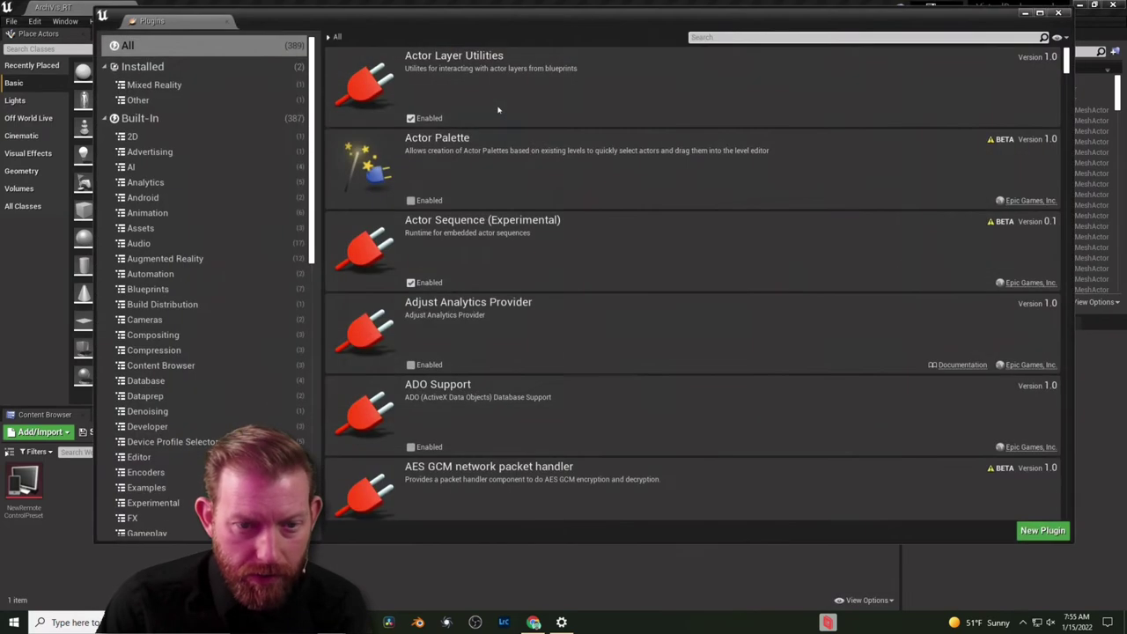
{"action": "left_click", "coordinate": [708, 38]}
{"action": "type", "text": "web remote"}
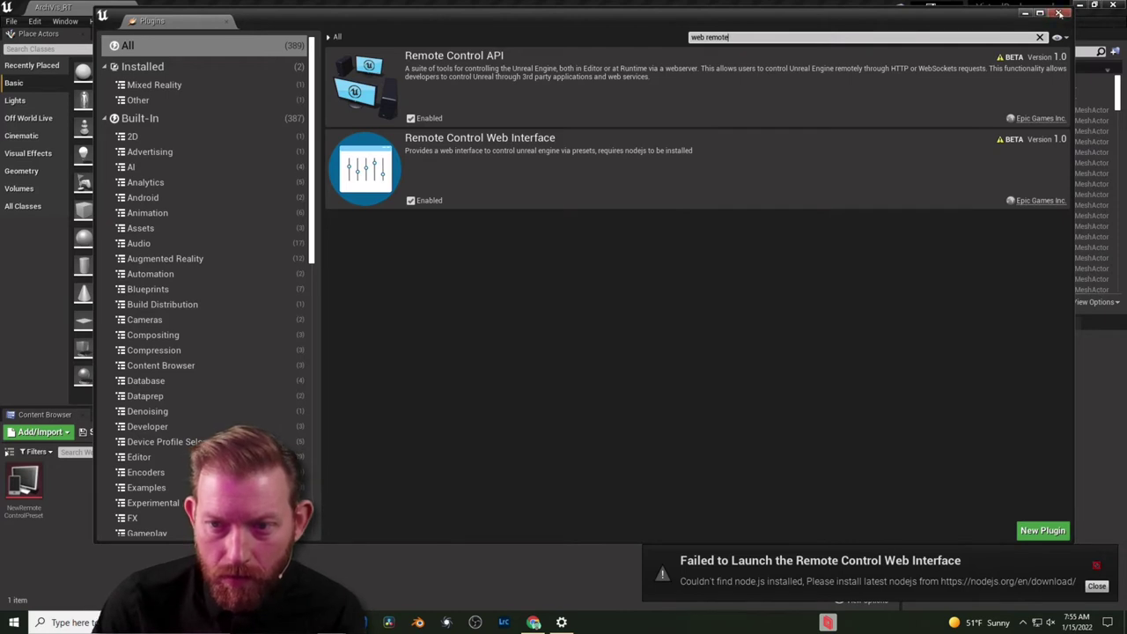
{"action": "left_click", "coordinate": [1058, 12]}
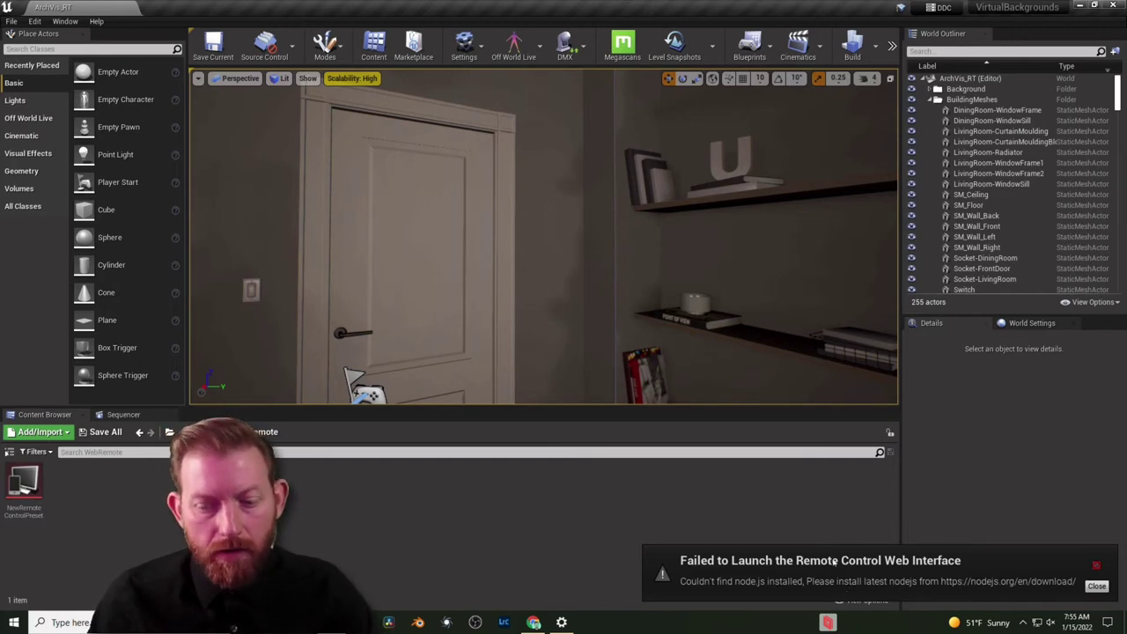
- Read the Remote Control Prerequisites, noting Node.js up to 14.15.5, then return to the Node.js tab
{"action": "left_click", "coordinate": [533, 623]}
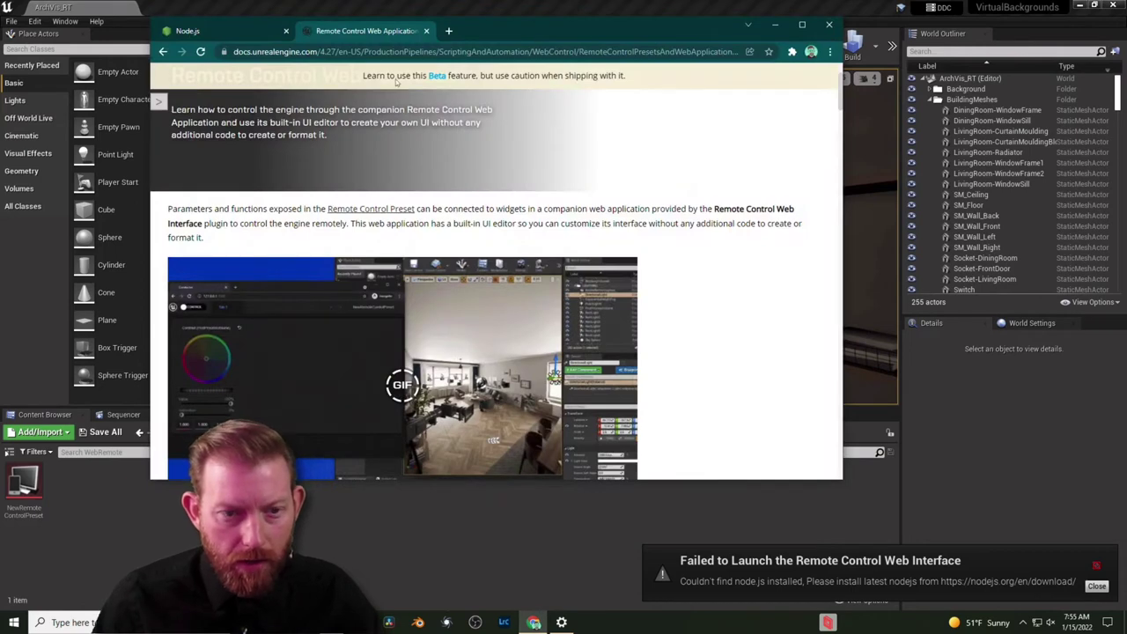
{"action": "left_click", "coordinate": [201, 32]}
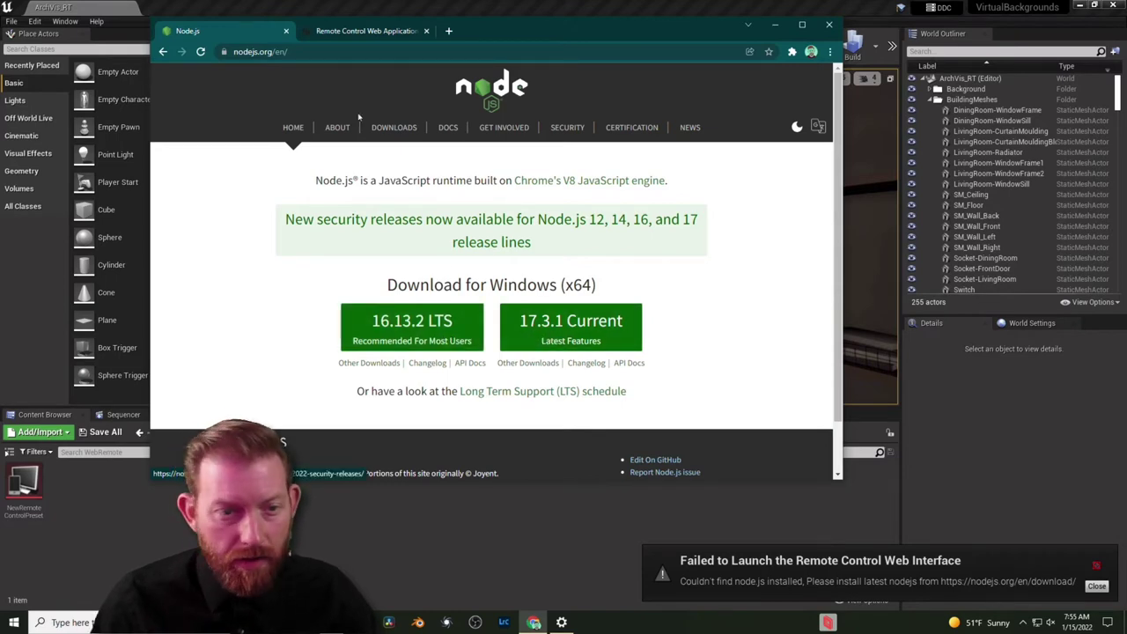
{"action": "left_click", "coordinate": [380, 33]}
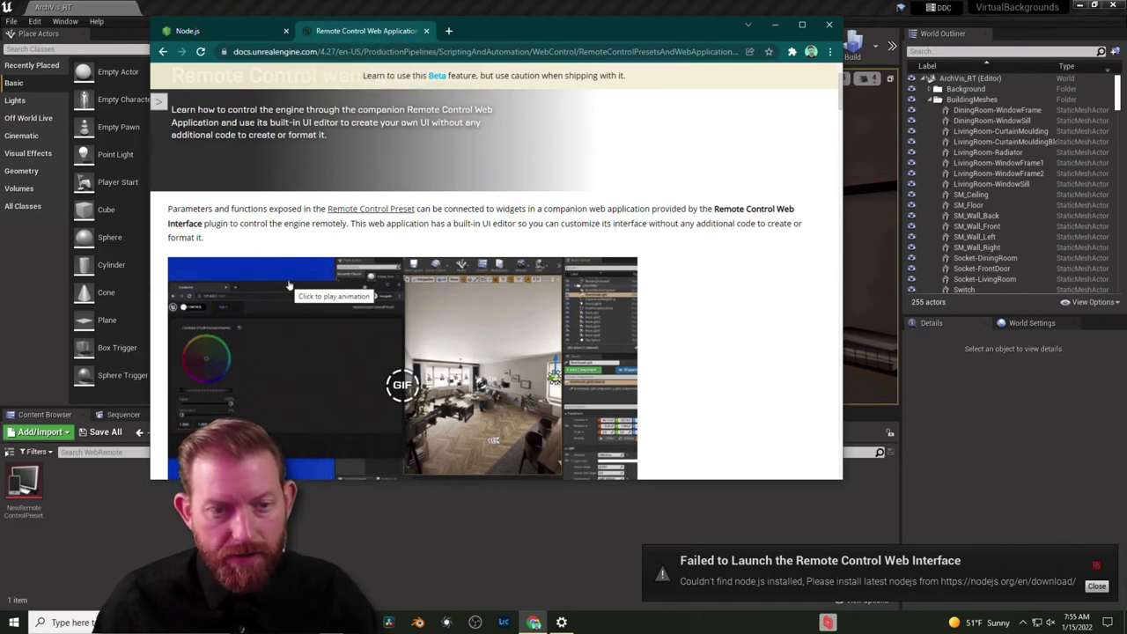
{"action": "scroll", "coordinate": [345, 384], "scroll_direction": "up", "scroll_amount": 3}
{"action": "scroll", "coordinate": [345, 384], "scroll_direction": "down", "scroll_amount": 6}
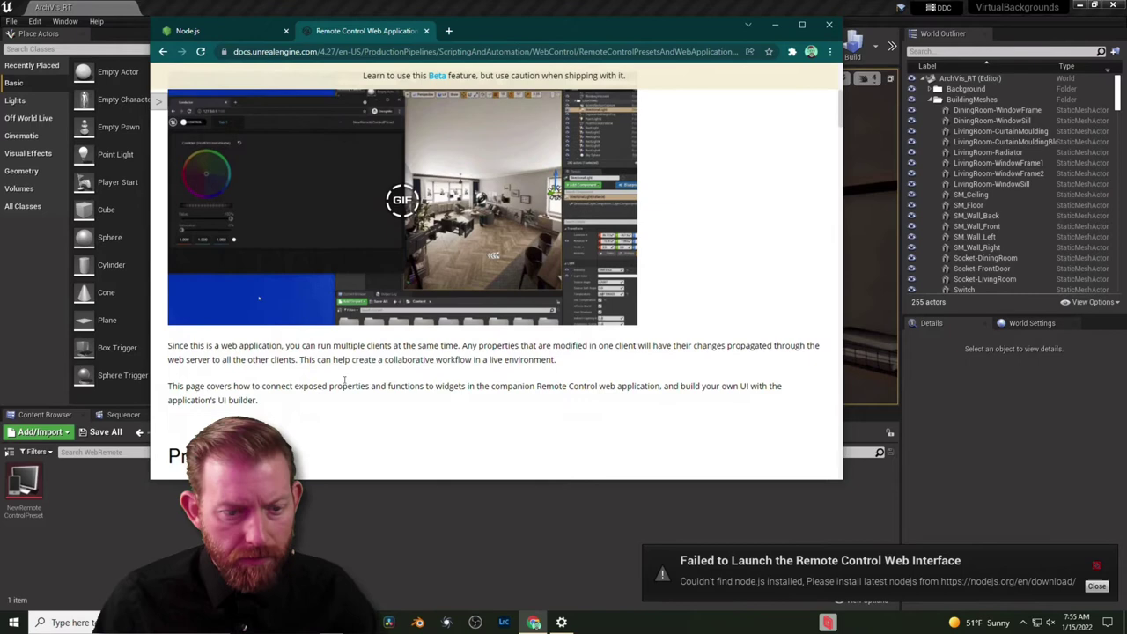
{"action": "scroll", "coordinate": [346, 384], "scroll_direction": "down", "scroll_amount": 2}
{"action": "scroll", "coordinate": [605, 309], "scroll_direction": "down", "scroll_amount": 1}
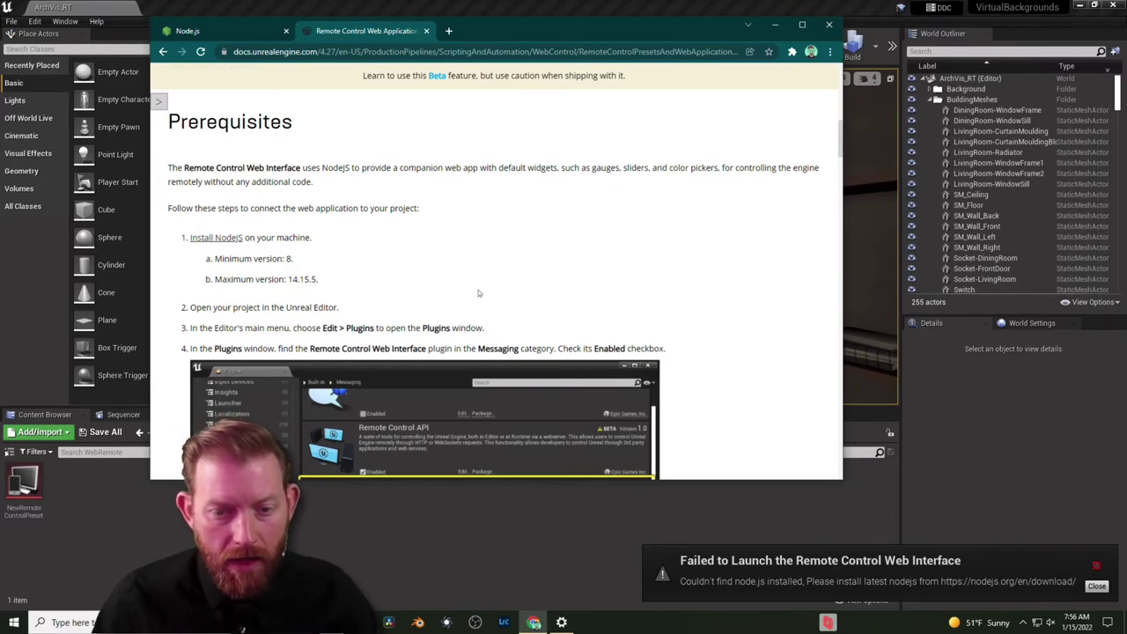
{"action": "left_click", "coordinate": [253, 35]}
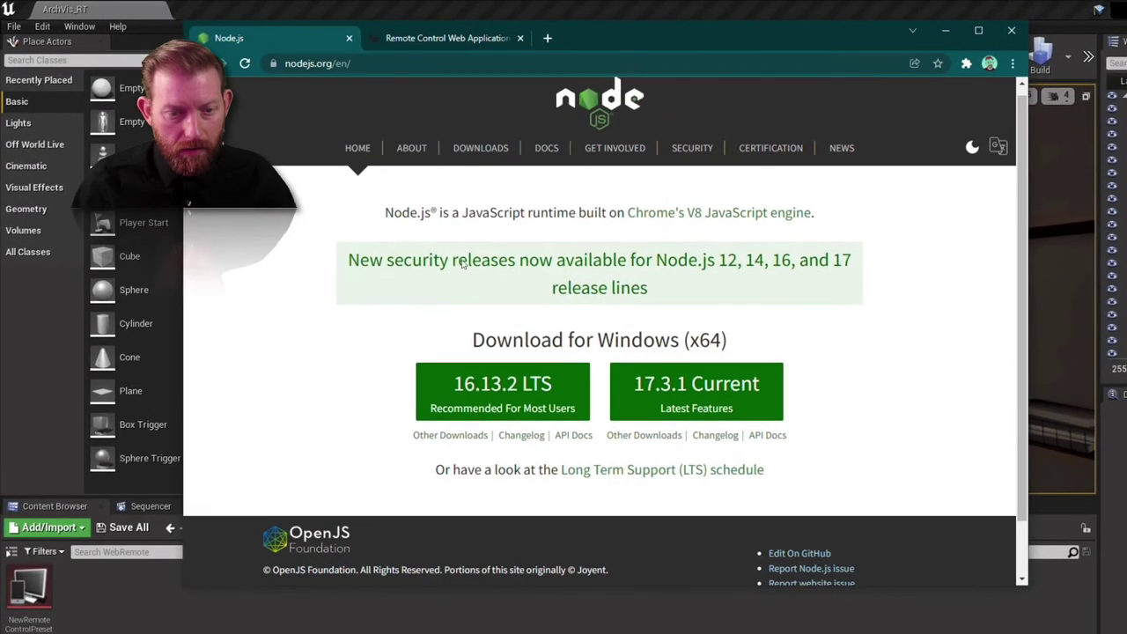
- Find 14.15.5 under Previous Releases and download node-v14.15.5-x64.msi
{"action": "left_click", "coordinate": [481, 148]}
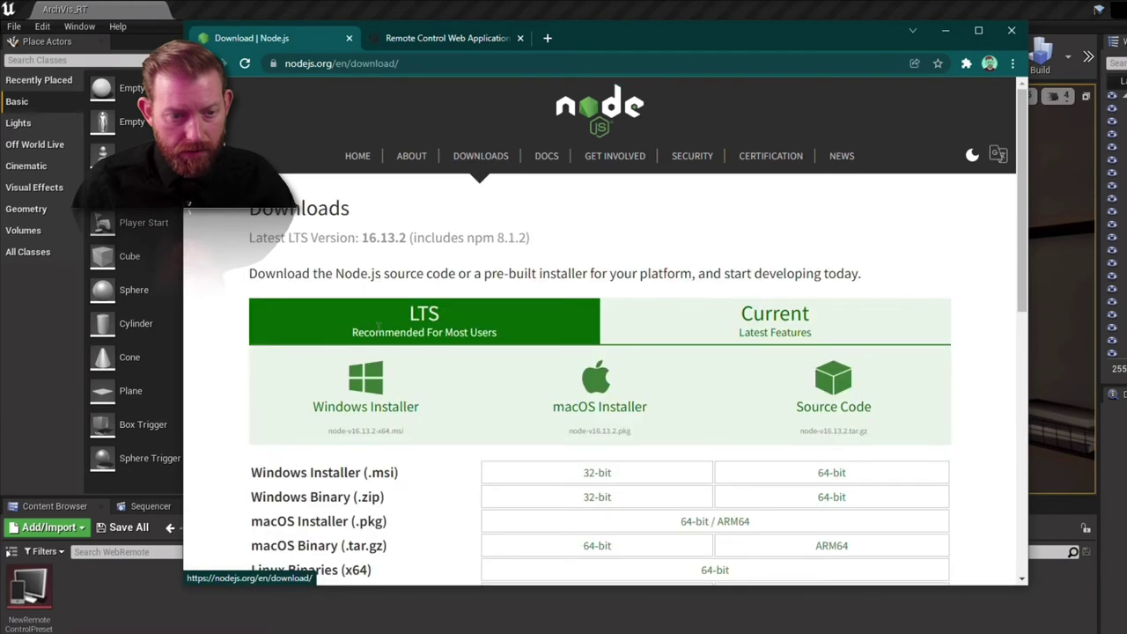
{"action": "scroll", "coordinate": [388, 404], "scroll_direction": "down", "scroll_amount": 8}
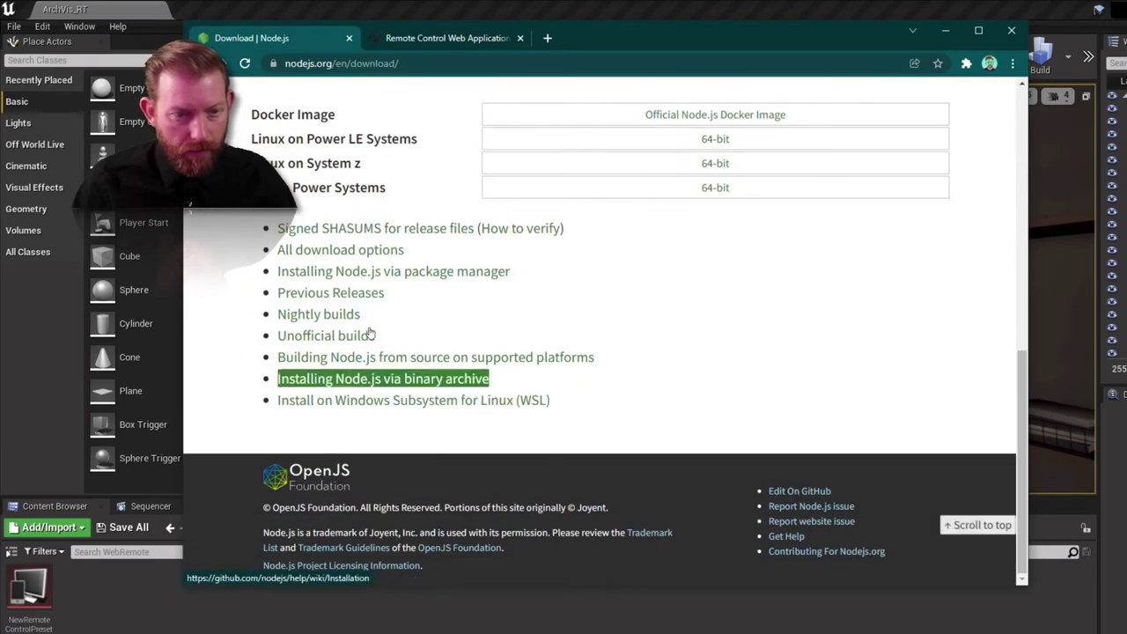
{"action": "left_click", "coordinate": [357, 299]}
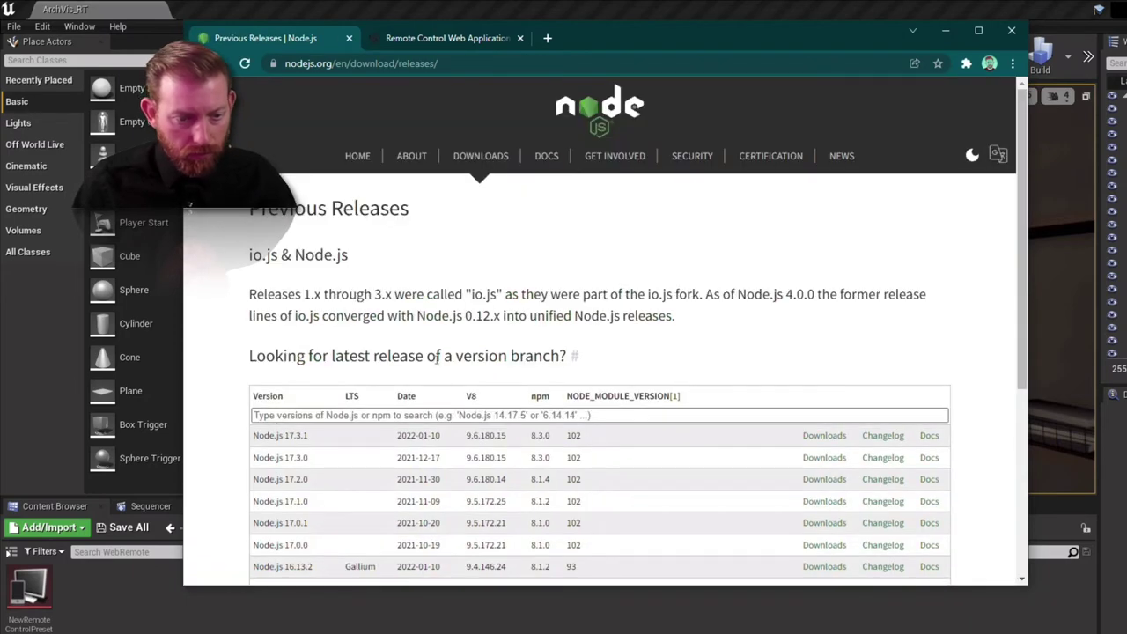
{"action": "left_click", "coordinate": [388, 412]}
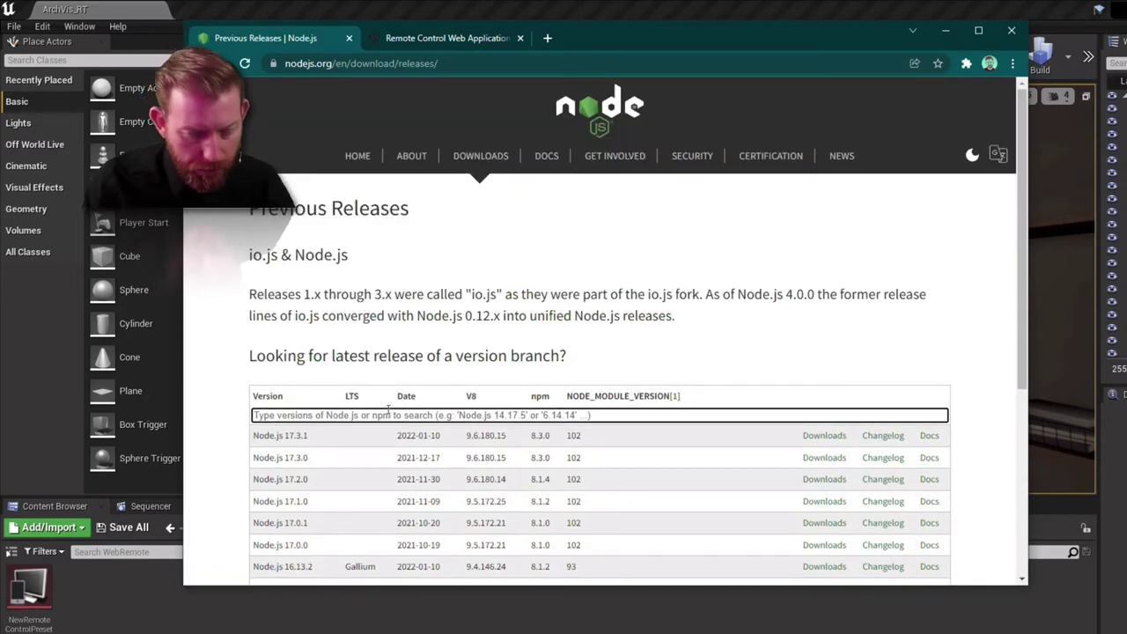
{"action": "type", "text": "14.15.5"}
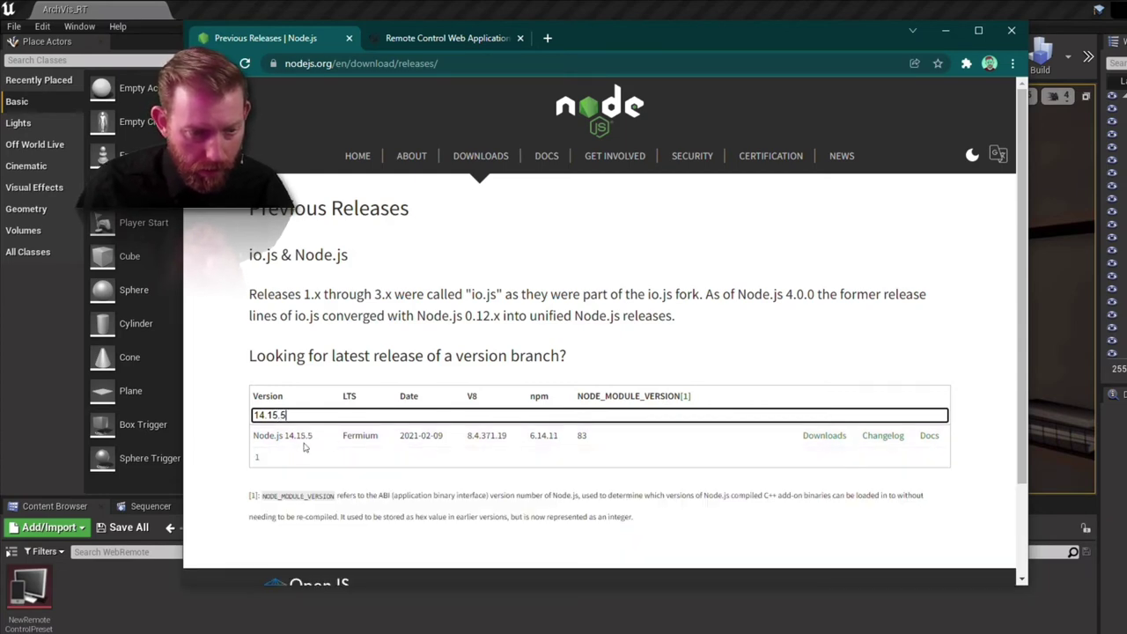
{"action": "left_click", "coordinate": [823, 435]}
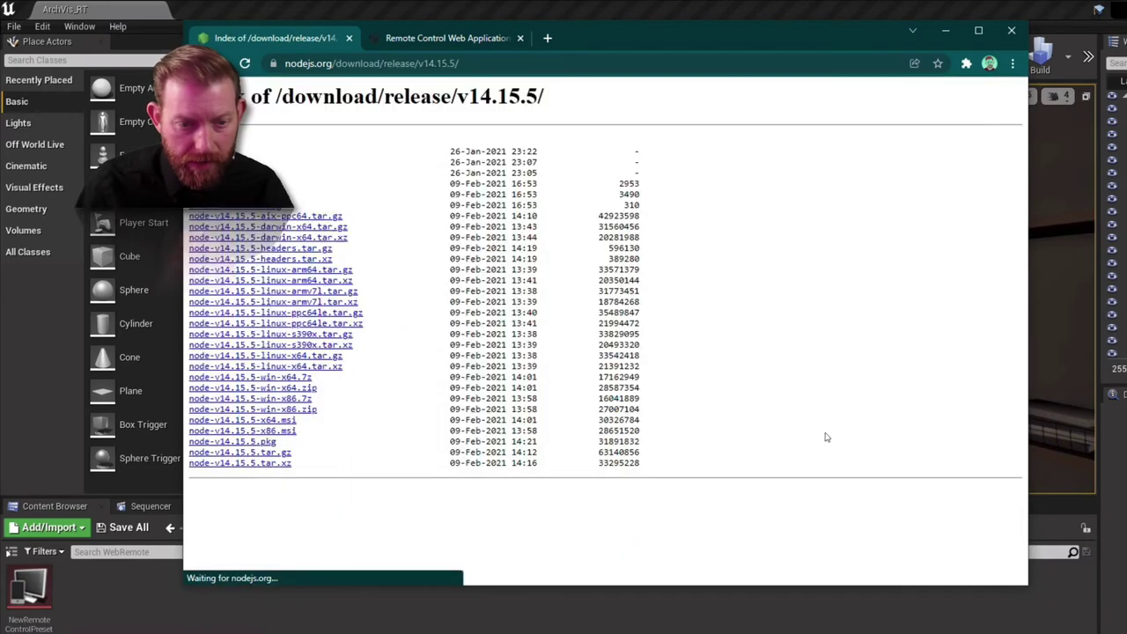
{"action": "left_click", "coordinate": [256, 423]}
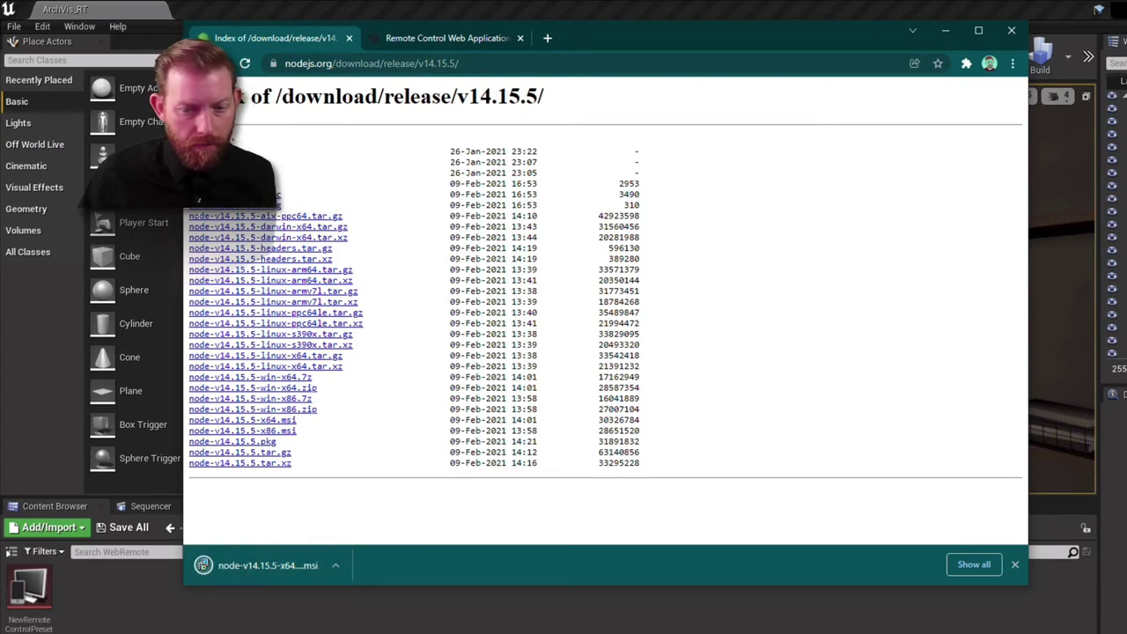
- Run the Node.js installer, accepting the license, default C:\Program Files\nodejs\ folder and default features
{"action": "left_click", "coordinate": [264, 564]}
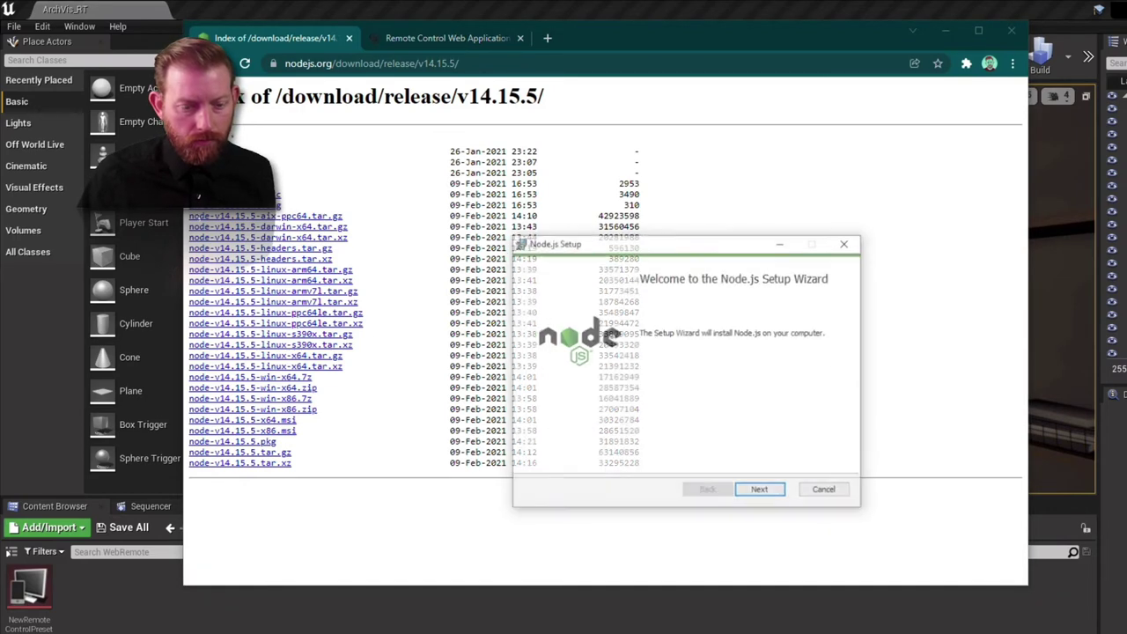
{"action": "left_click", "coordinate": [775, 489]}
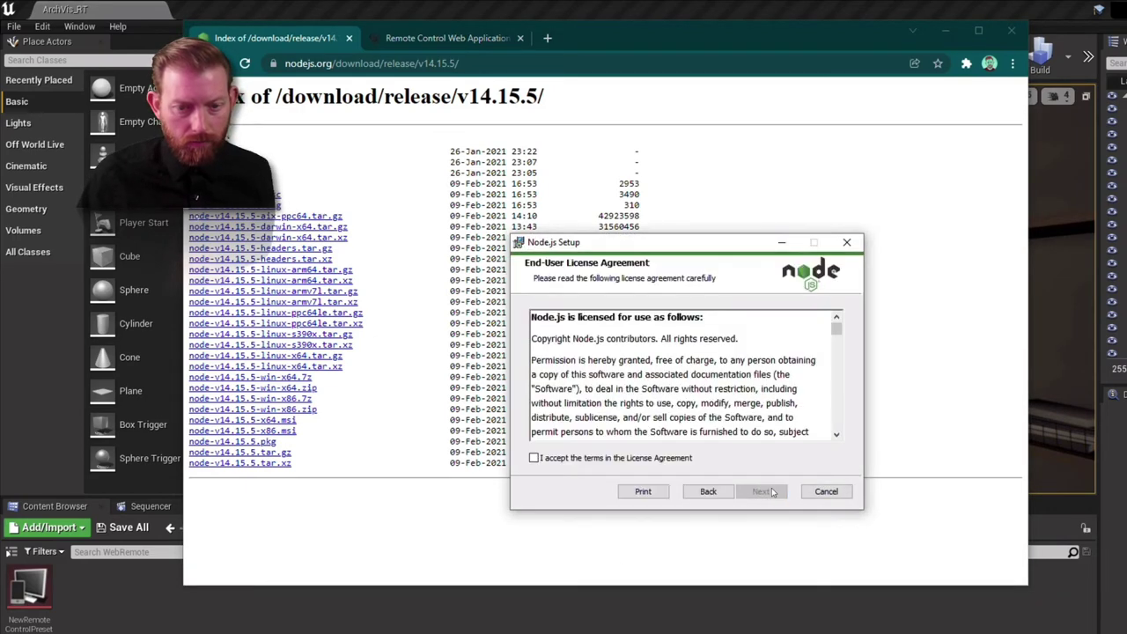
{"action": "left_click", "coordinate": [568, 458]}
{"action": "left_click", "coordinate": [760, 492]}
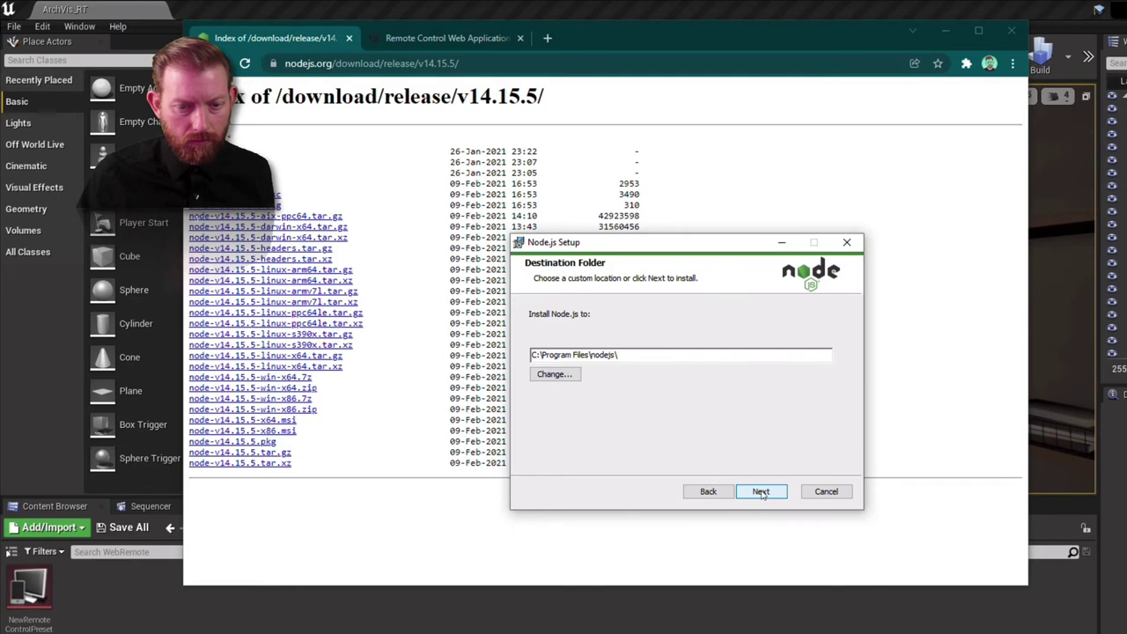
{"action": "left_click", "coordinate": [762, 491]}
{"action": "left_click", "coordinate": [763, 493]}
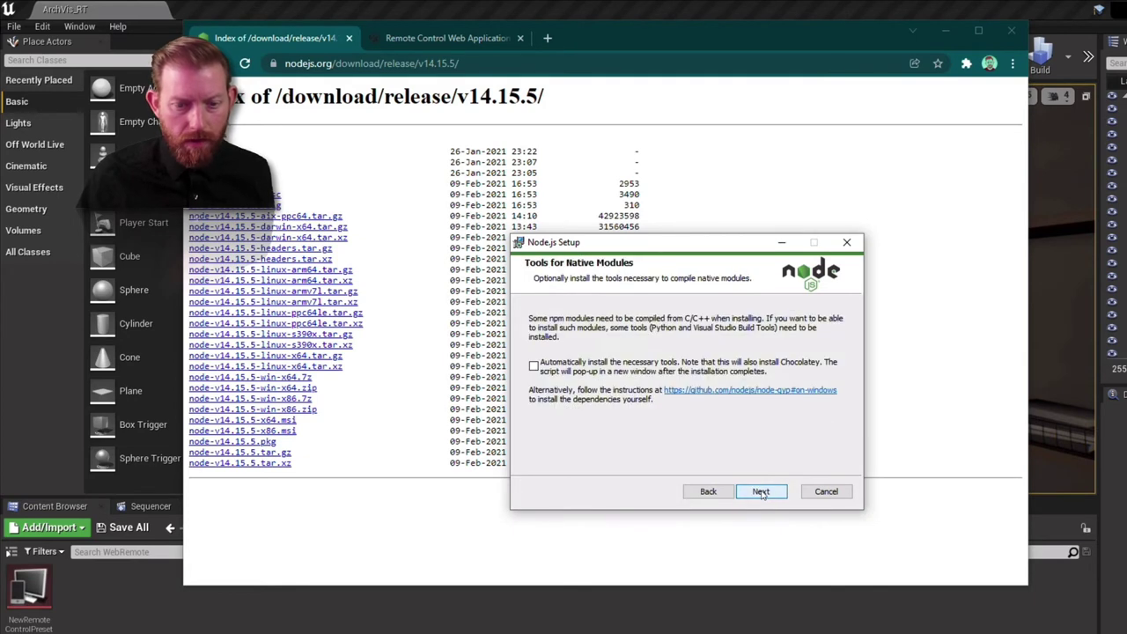
- Enable automatic native module tools installation, then install and approve the admin prompt
{"action": "left_click", "coordinate": [533, 366]}
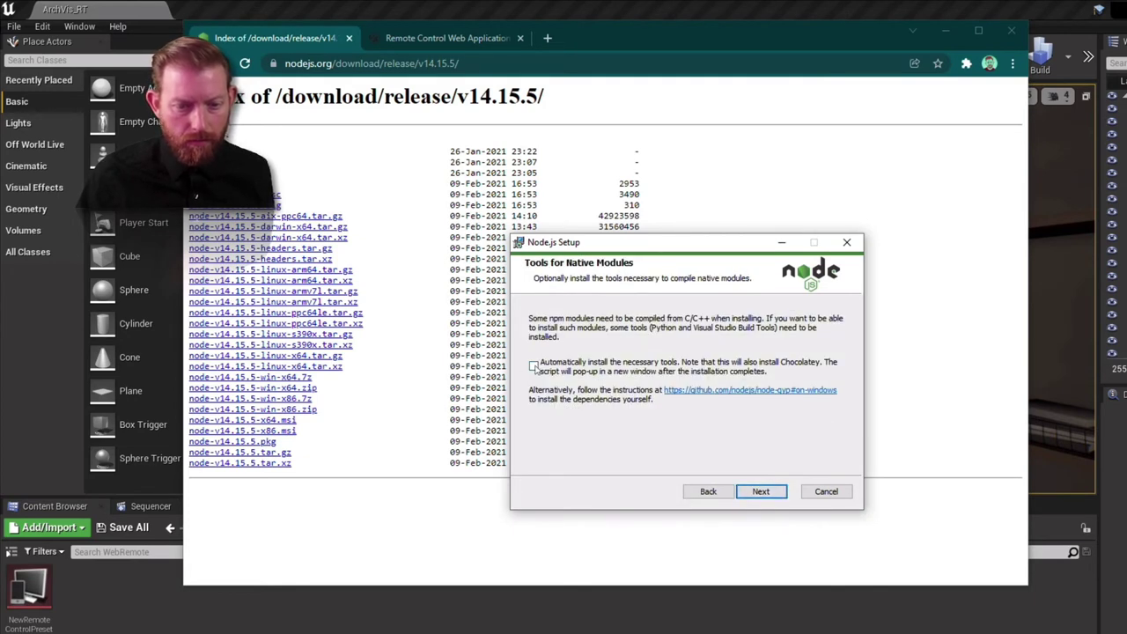
{"action": "left_click", "coordinate": [765, 492]}
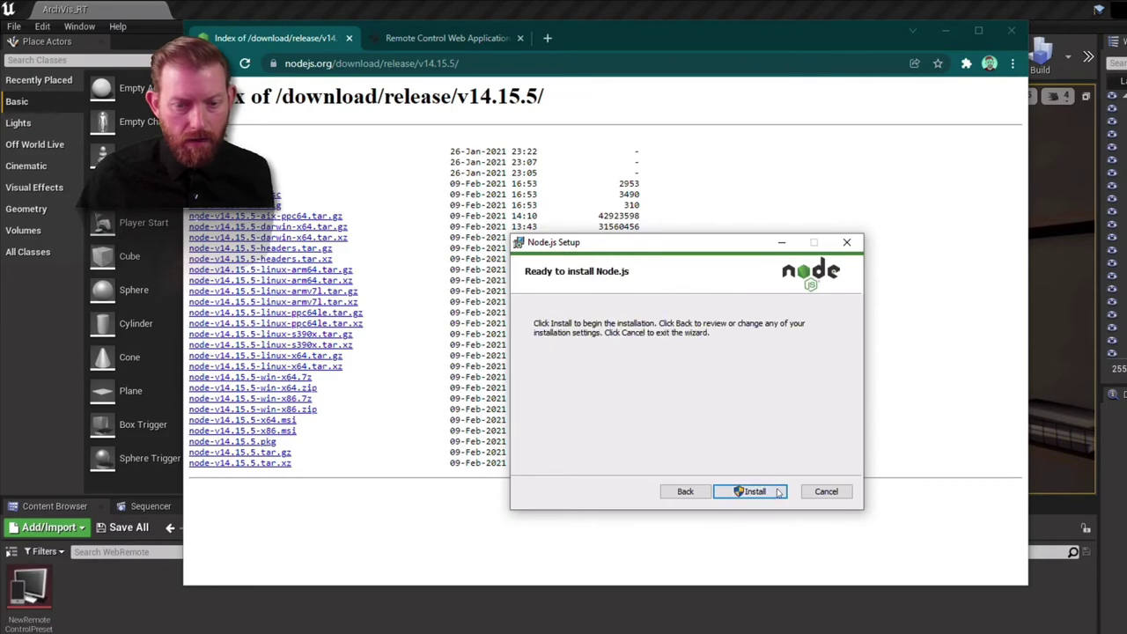
{"action": "left_click", "coordinate": [764, 492]}
{"action": "left_click", "coordinate": [614, 477]}
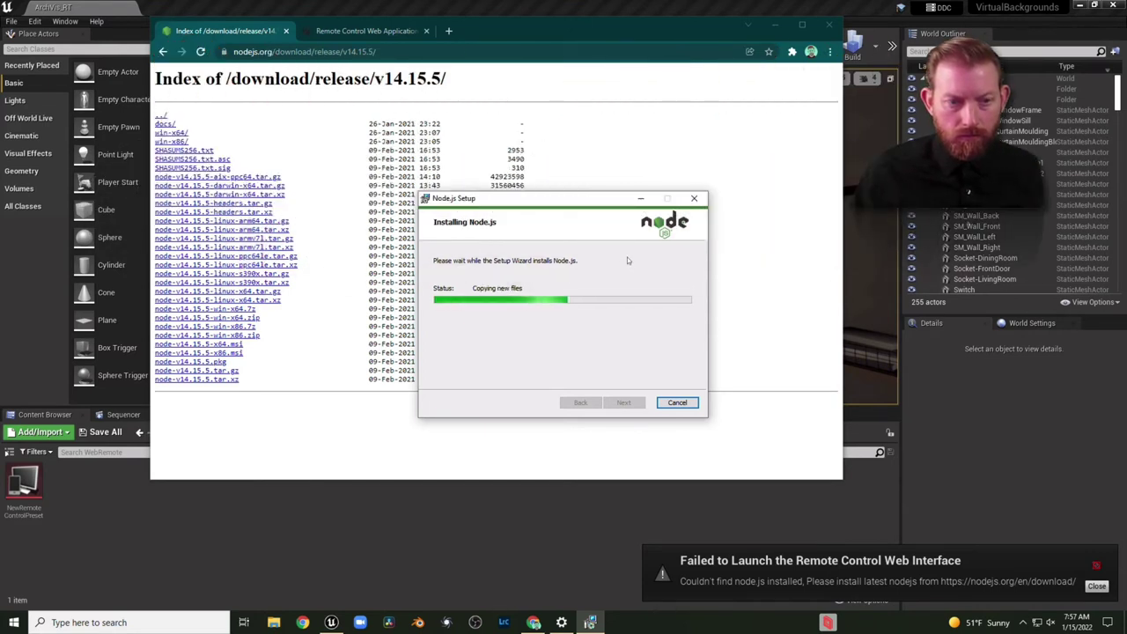
- Finish the Node.js installer and bring up the tools script window
{"action": "left_click", "coordinate": [775, 25]}
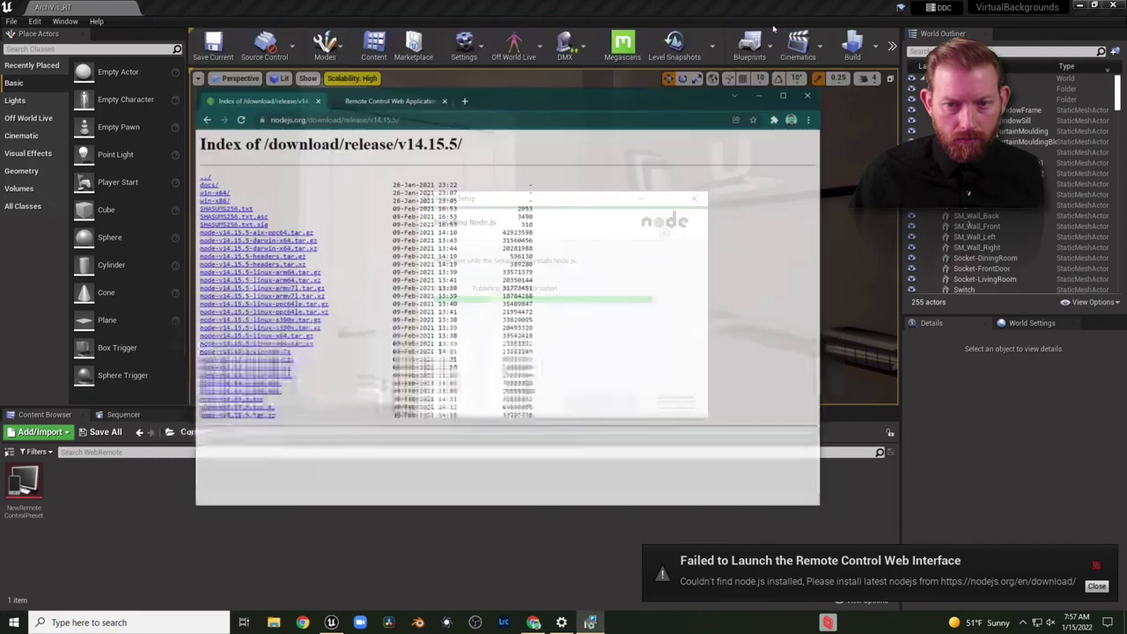
{"action": "left_click", "coordinate": [624, 401]}
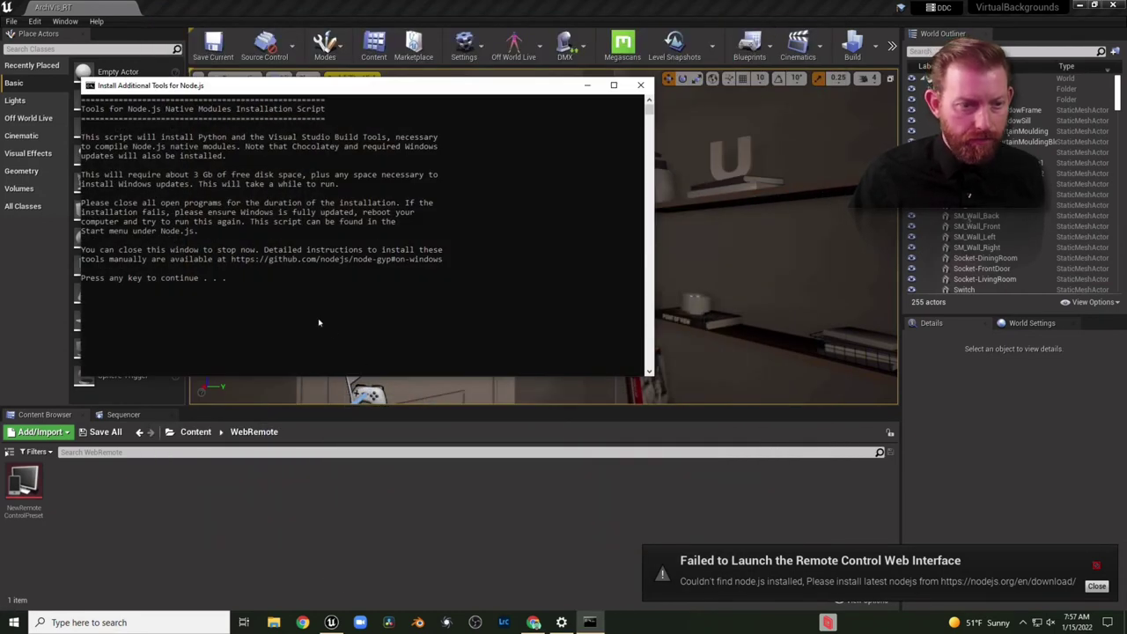
{"action": "left_click", "coordinate": [318, 319]}
{"action": "left_click", "coordinate": [355, 280]}
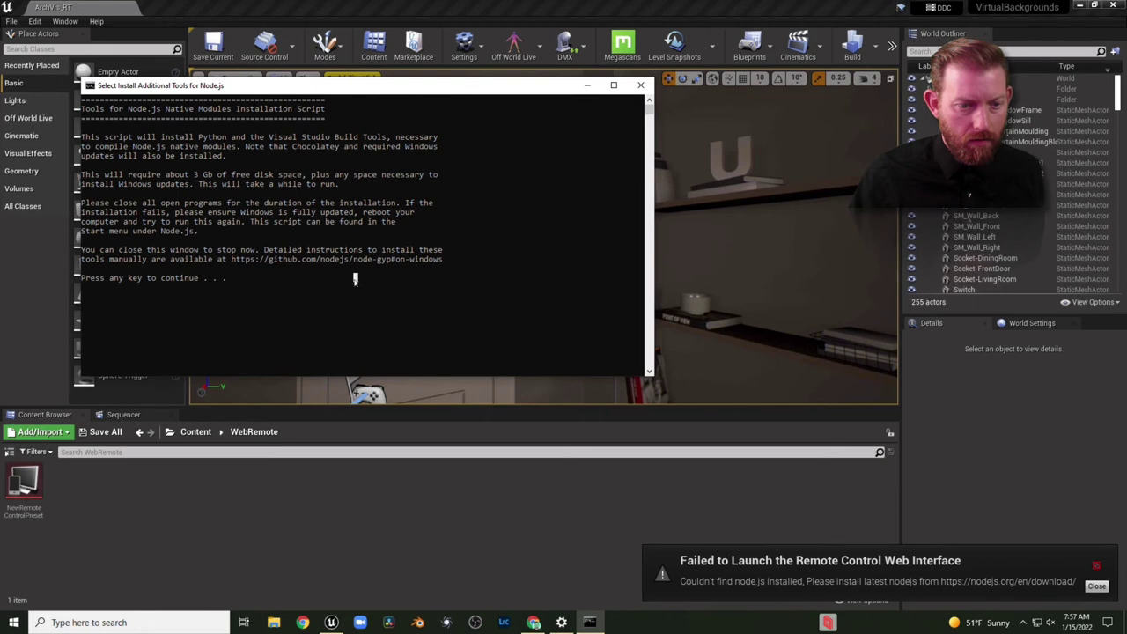
- Continue through the tools script and Chocolatey prompts, allow admin PowerShell, and exit when finished
{"action": "key", "text": "Return"}
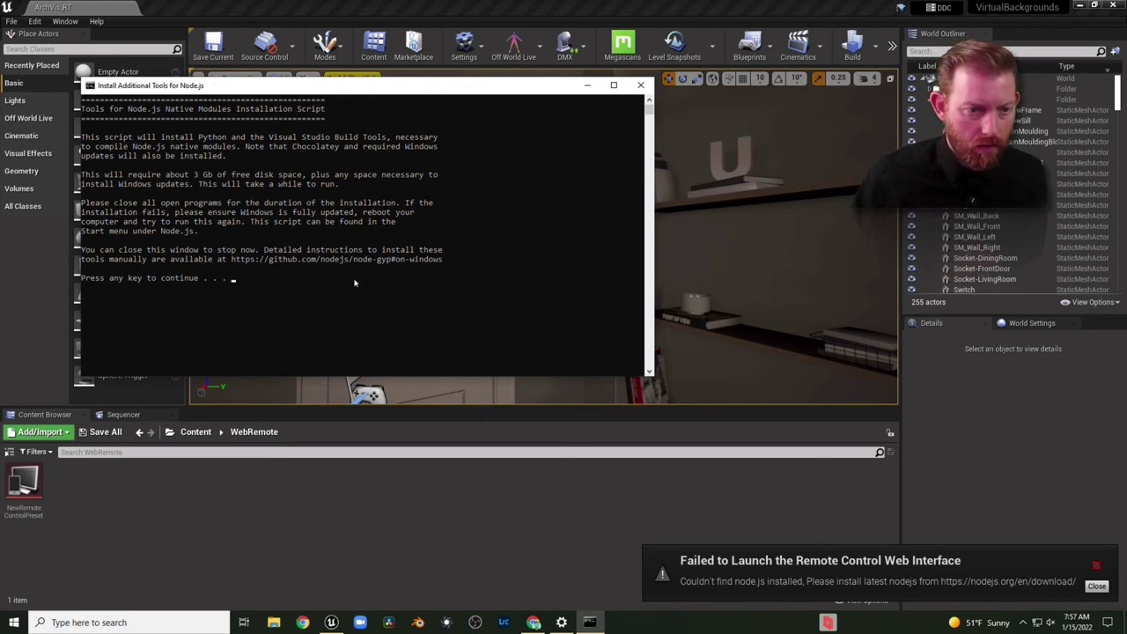
{"action": "left_click", "coordinate": [355, 280]}
{"action": "key", "text": "Return"}
{"action": "key", "text": "Return"}
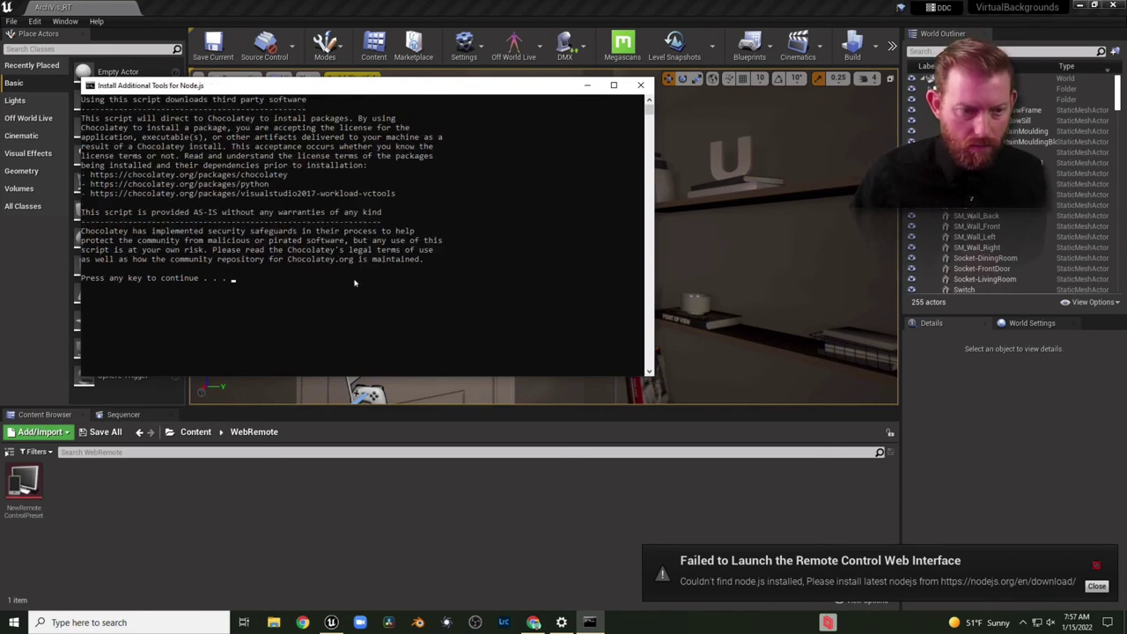
{"action": "key", "text": "Return"}
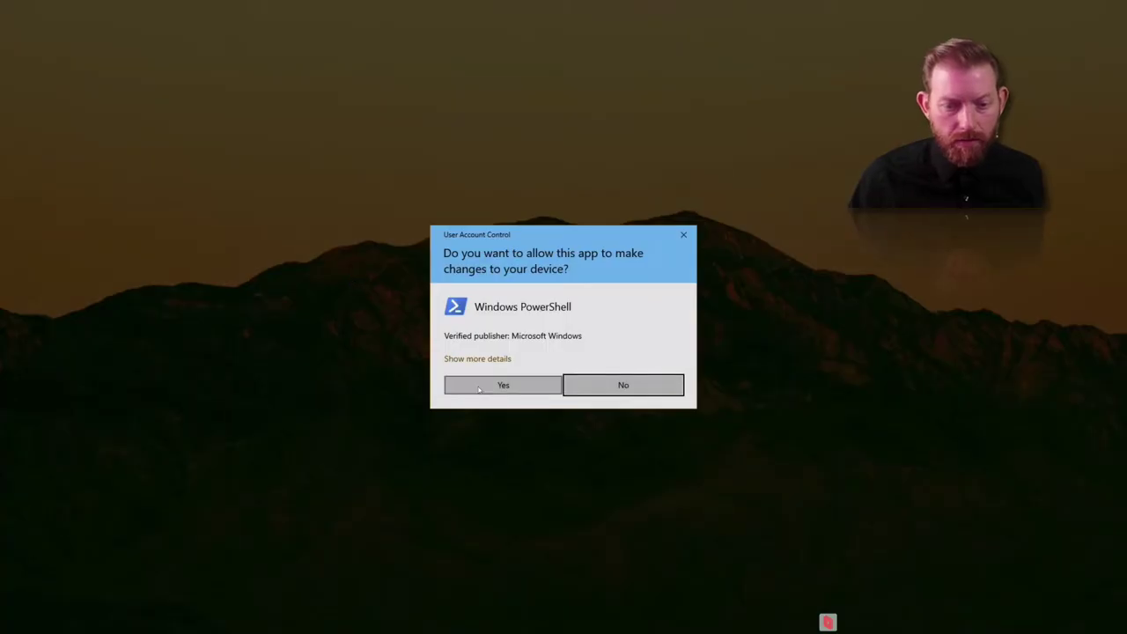
{"action": "left_click", "coordinate": [502, 384]}
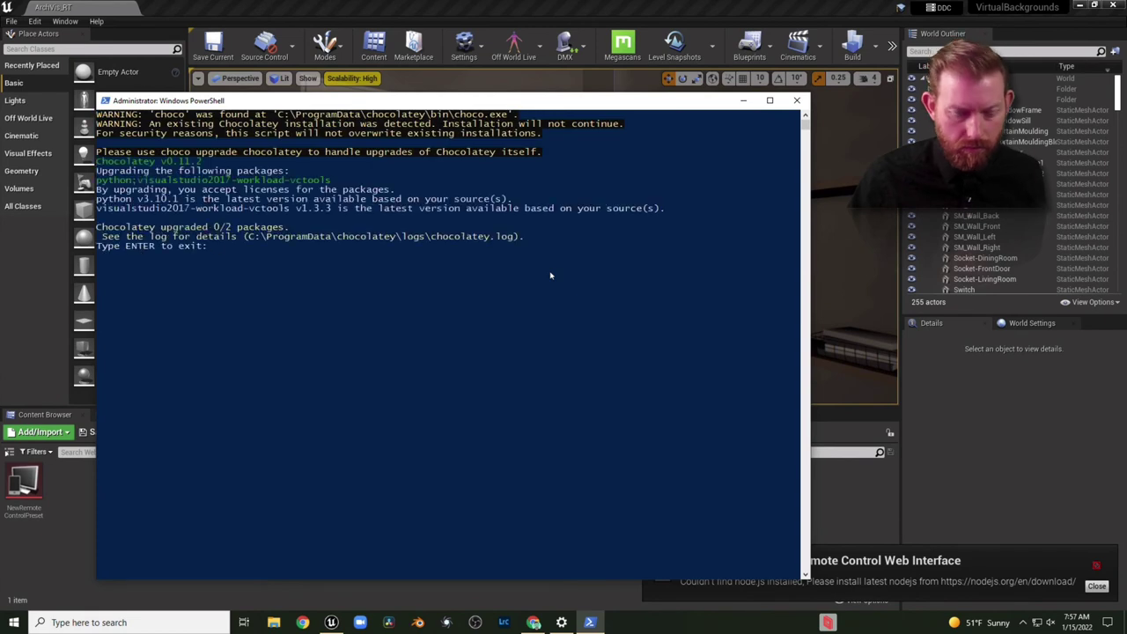
{"action": "type", "text": "Enter"}
{"action": "key", "text": "Return"}
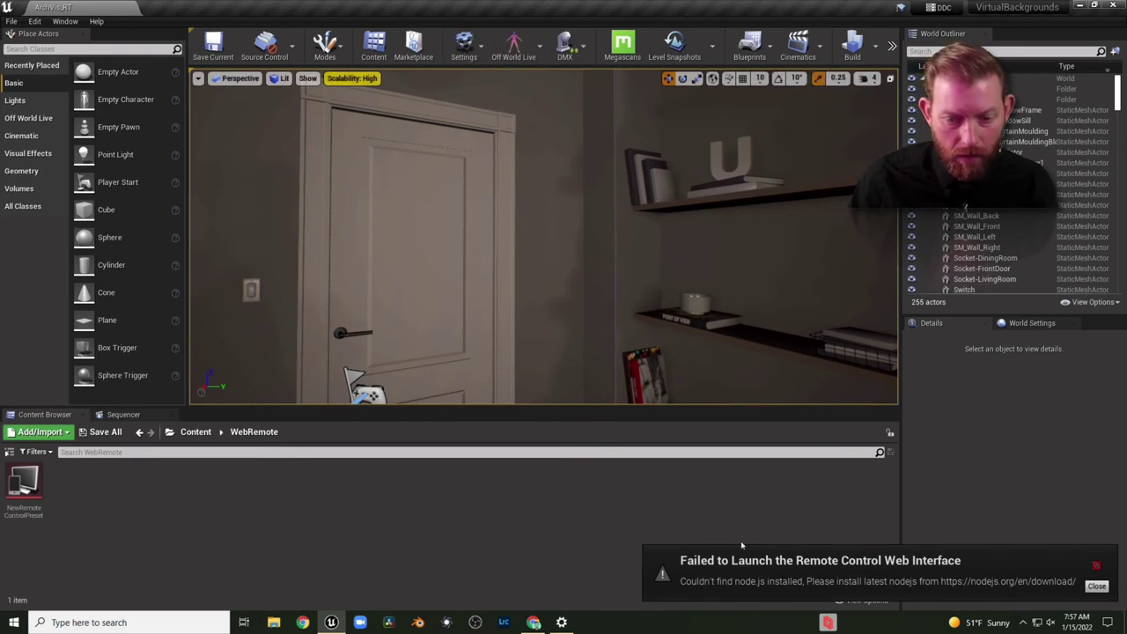
- Dismiss the Remote Control failure notice and relaunch VirtualBackgrounds from the Project Browser
{"action": "left_click", "coordinate": [1096, 585]}
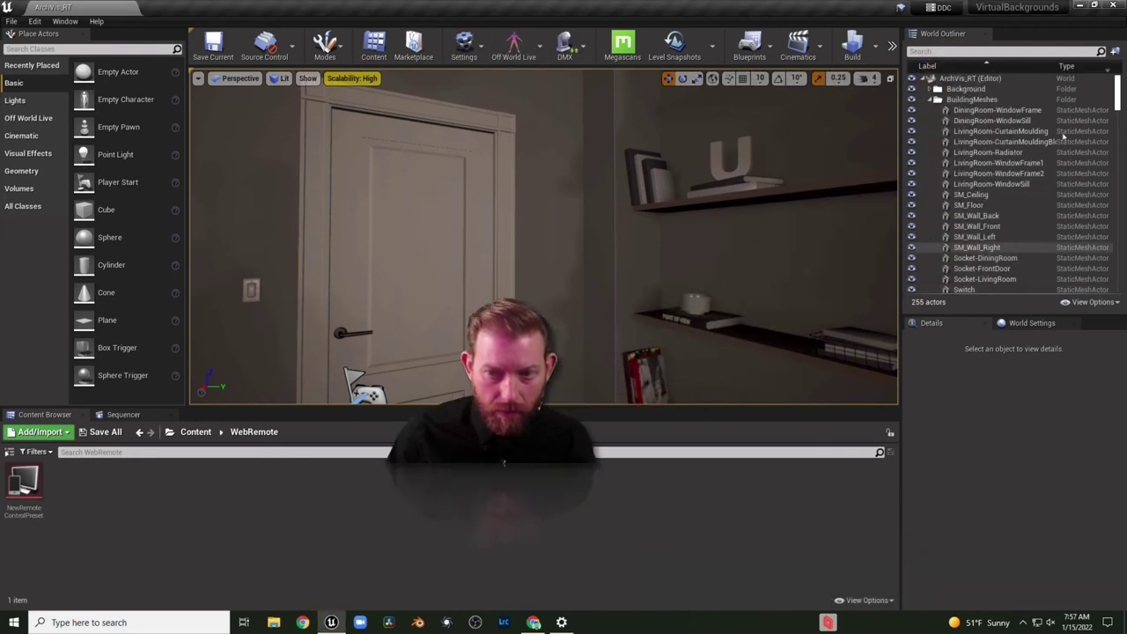
{"action": "left_click", "coordinate": [331, 621]}
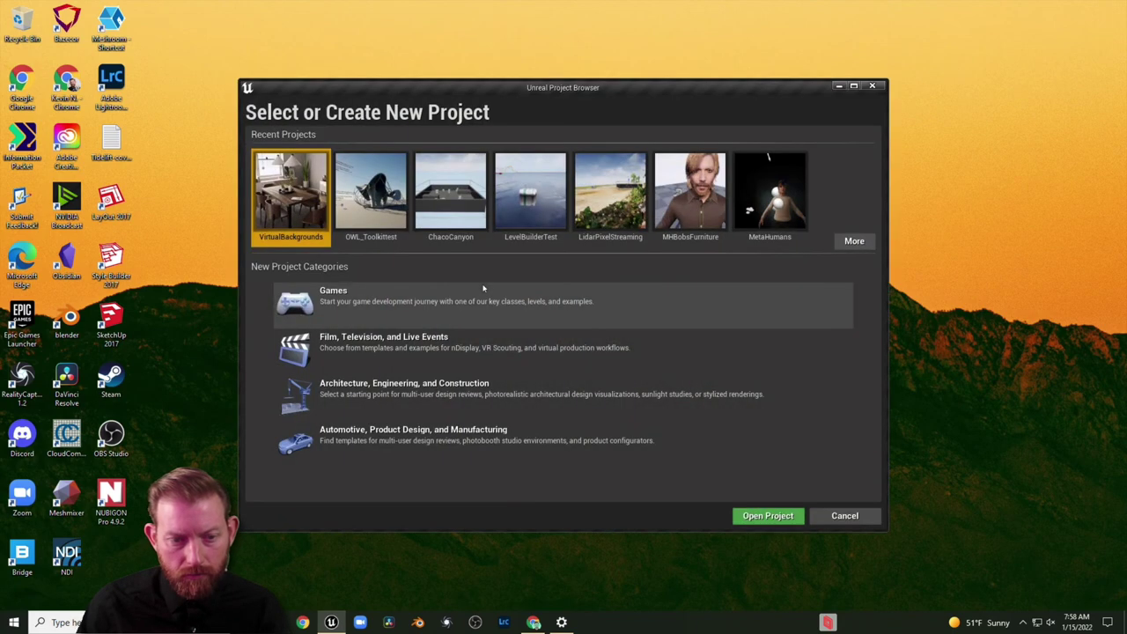
{"action": "double_click", "coordinate": [286, 198]}
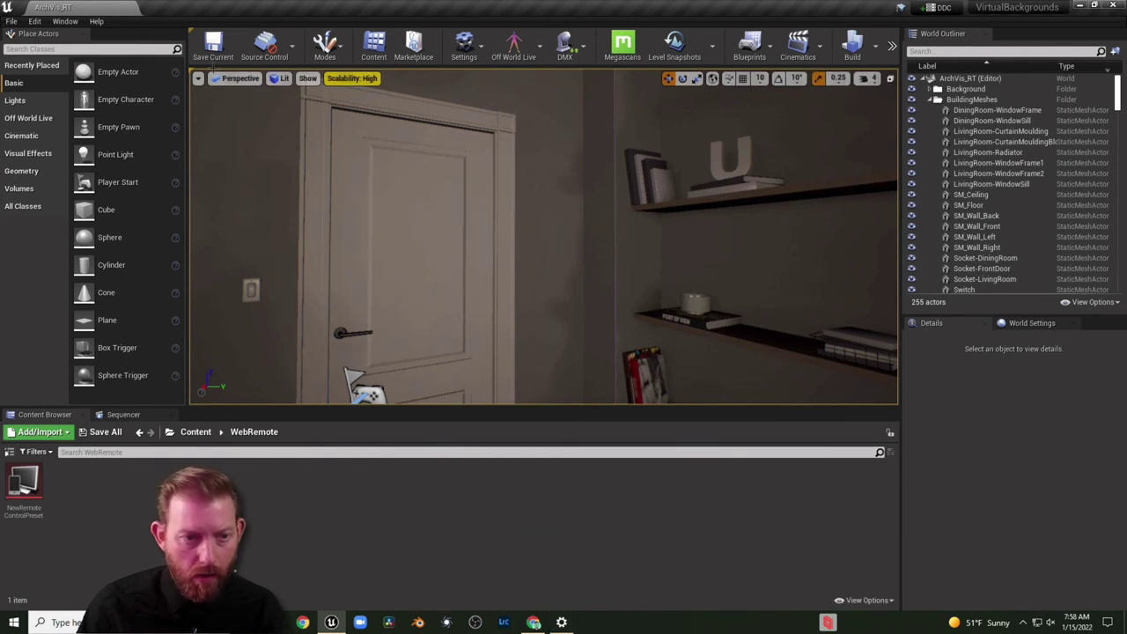
- Search Project Settings for 'remote' and confirm the Web Interface http port is 7000
{"action": "left_click", "coordinate": [11, 21]}
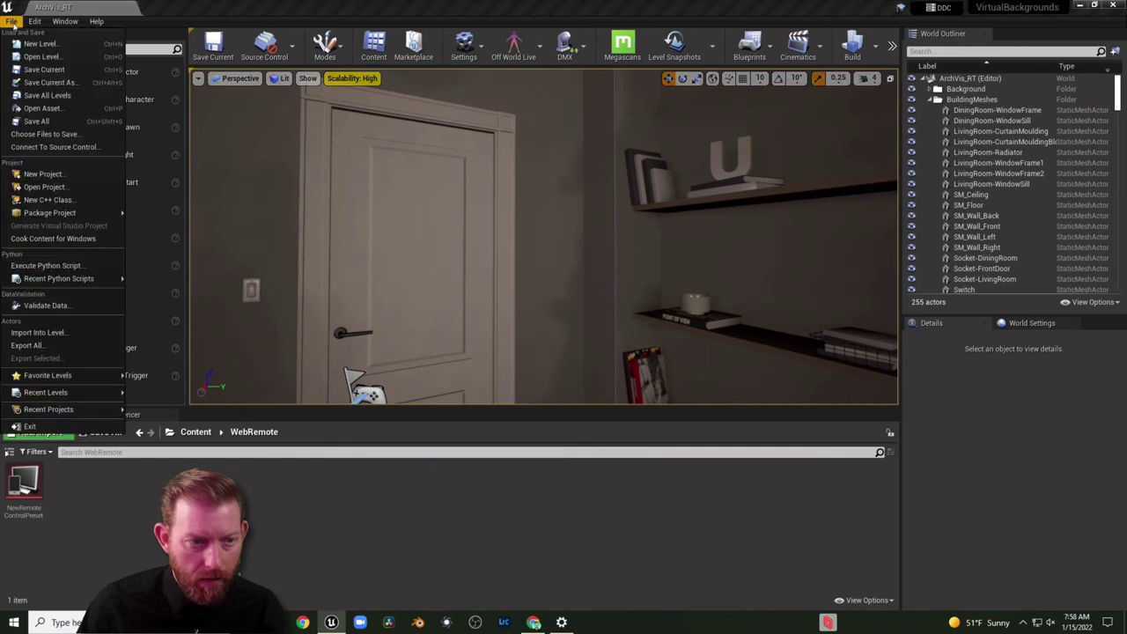
{"action": "left_click", "coordinate": [34, 22]}
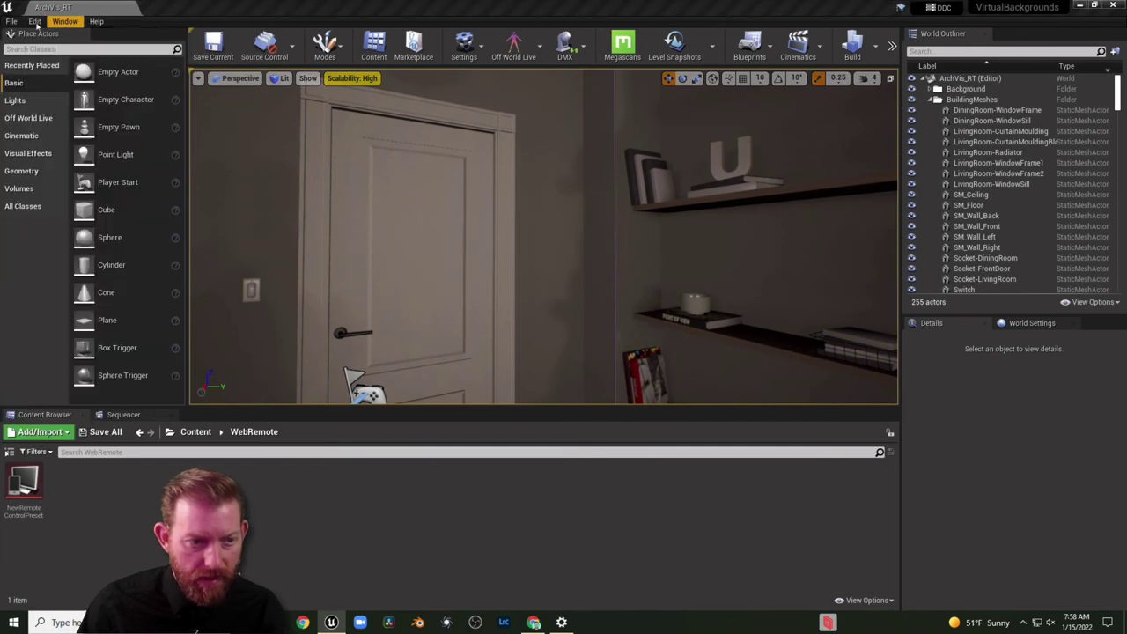
{"action": "left_click", "coordinate": [34, 21]}
{"action": "left_click", "coordinate": [52, 188]}
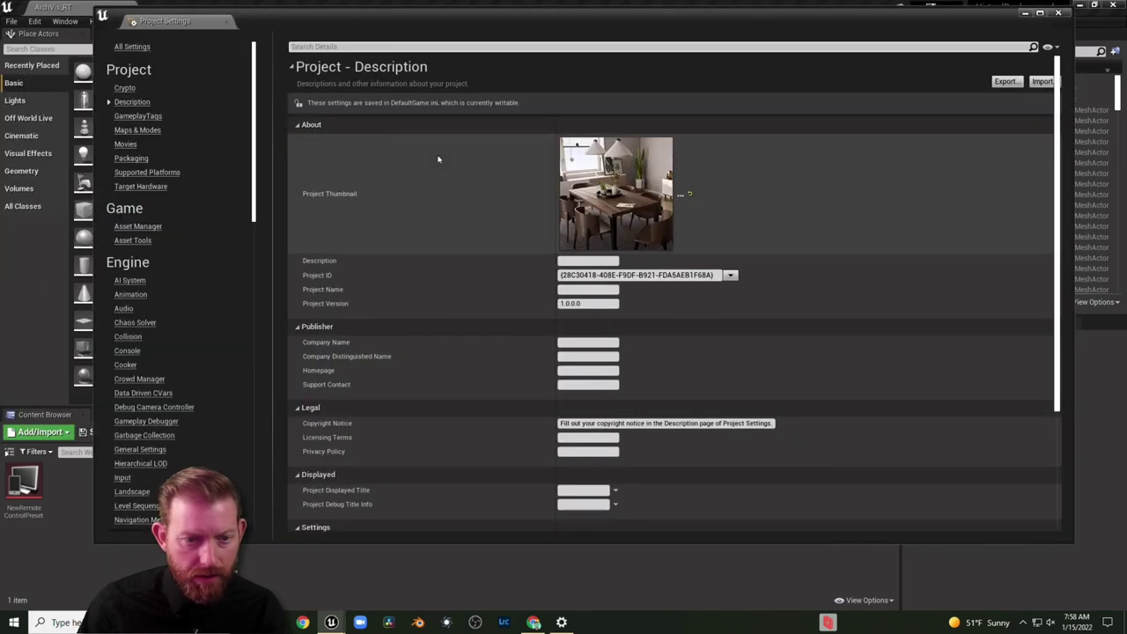
{"action": "type", "text": "remote"}
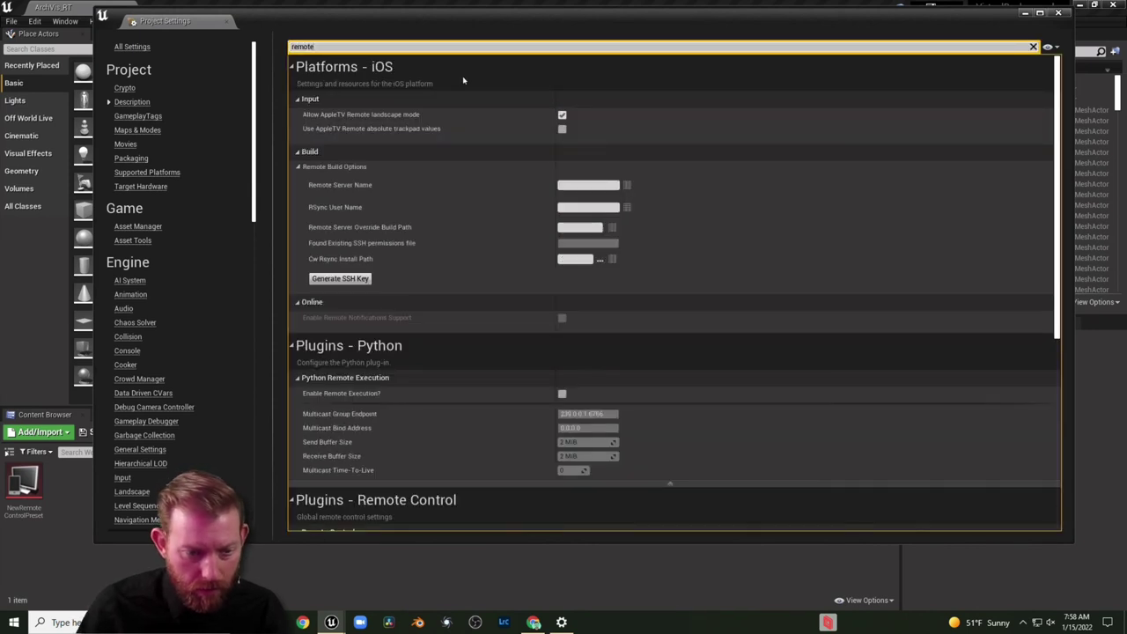
{"action": "scroll", "coordinate": [418, 428], "scroll_direction": "down", "scroll_amount": 5}
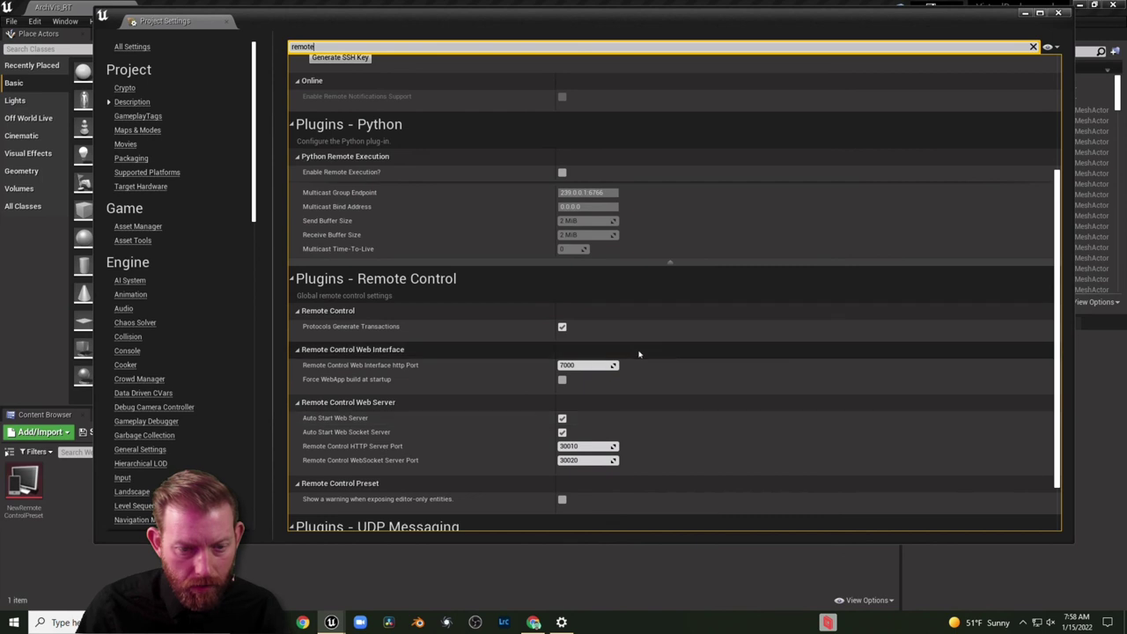
{"action": "scroll", "coordinate": [494, 429], "scroll_direction": "down", "scroll_amount": 1}
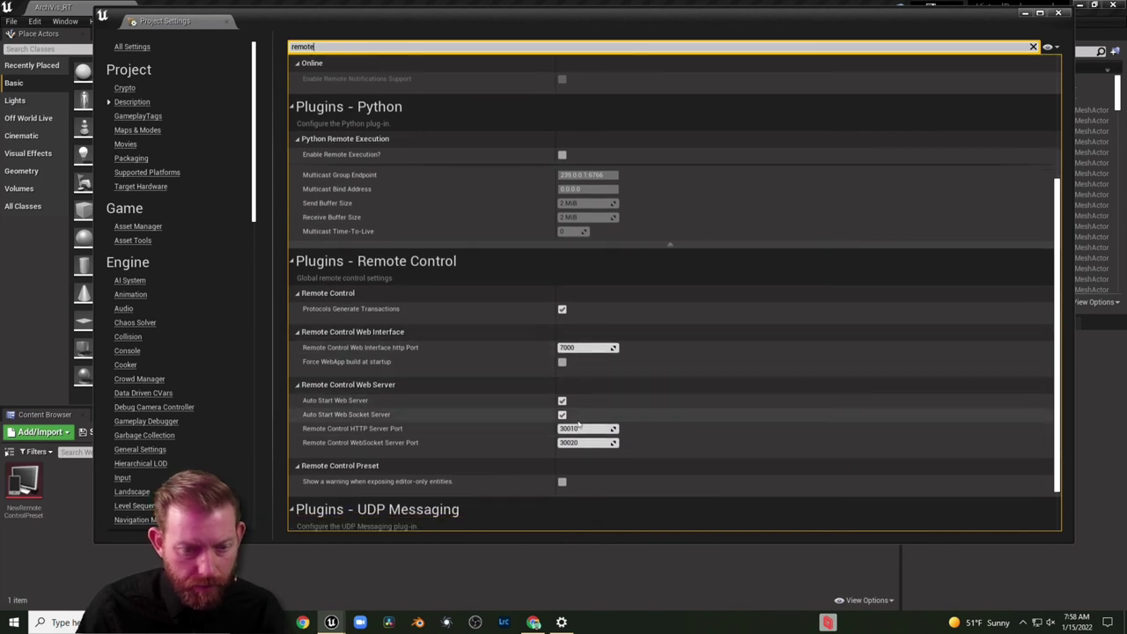
{"action": "left_click", "coordinate": [533, 621]}
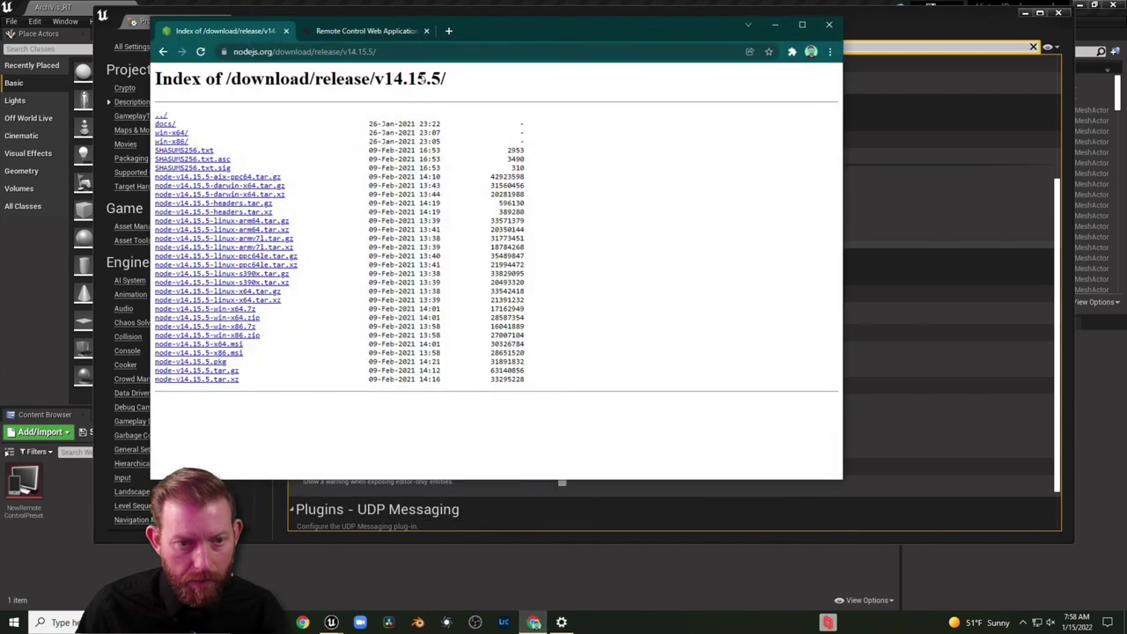
- Load localhost:7000 in a new tab to show the NewRemoteControlPreset camera controls
{"action": "left_click", "coordinate": [448, 31]}
{"action": "type", "text": "localhost:"}
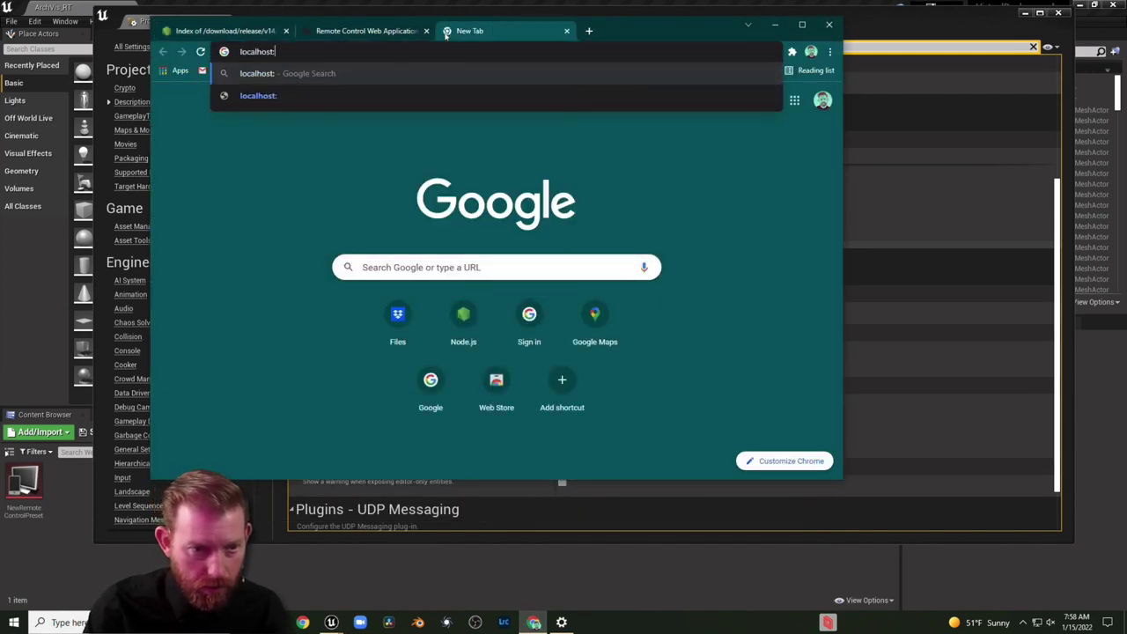
{"action": "type", "text": "7000"}
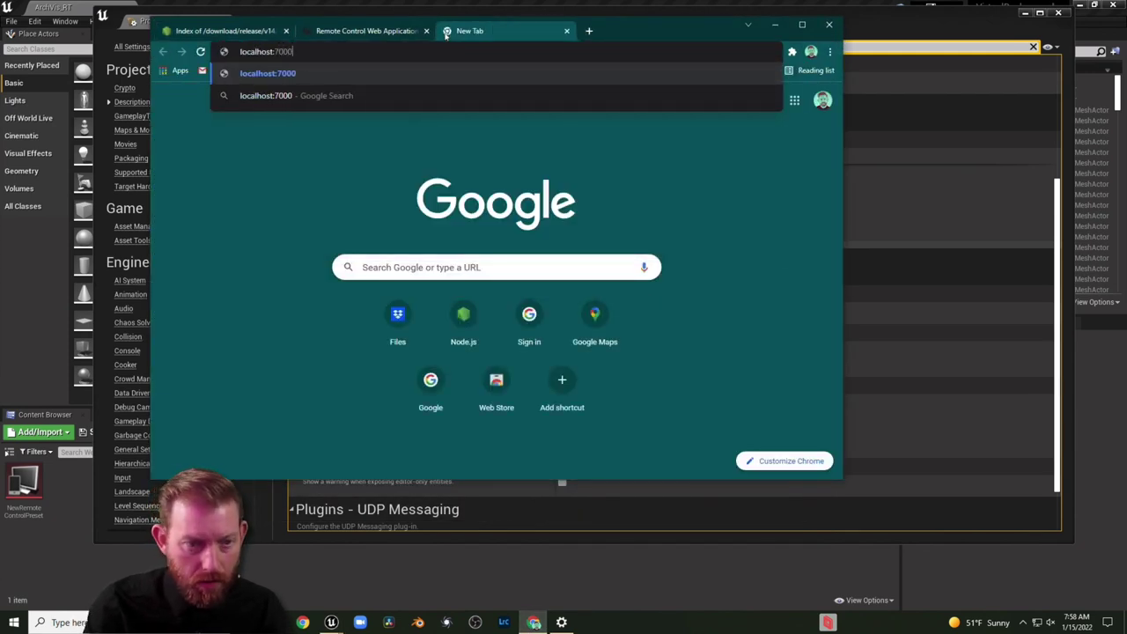
{"action": "key", "text": "Return"}
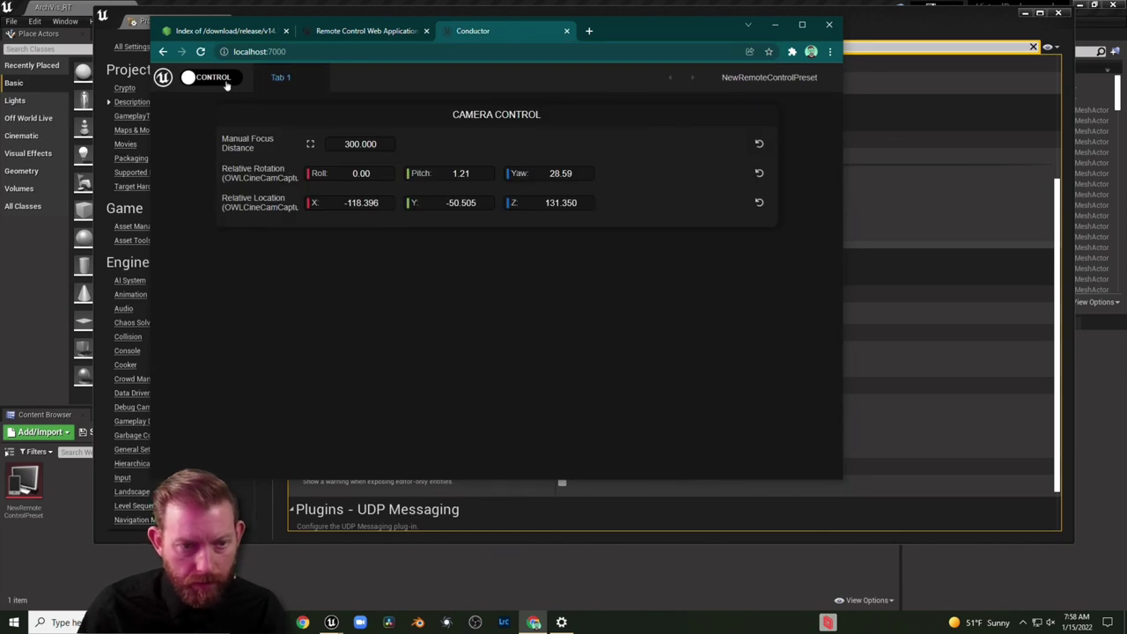